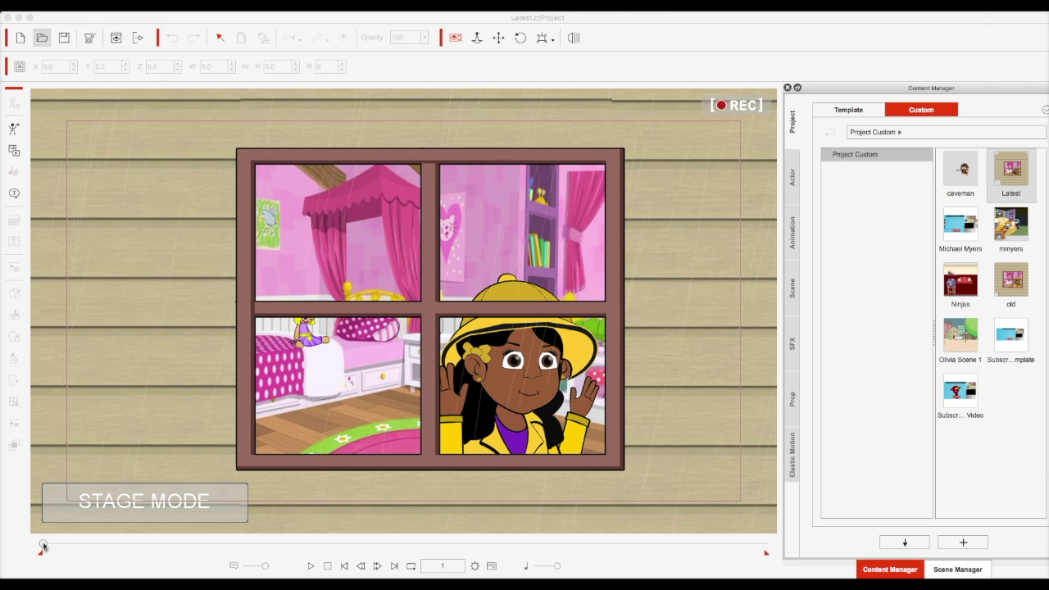
Step: Show the timeline, return to frame 0, and scrub the animation forward to frame 47
left_click(492, 567)
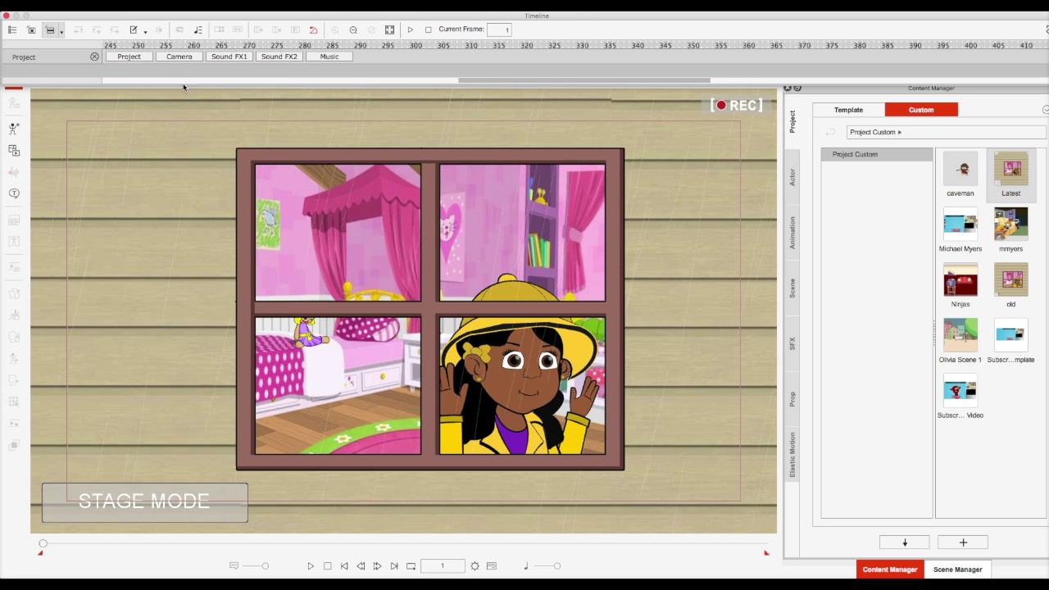
left_click(186, 81)
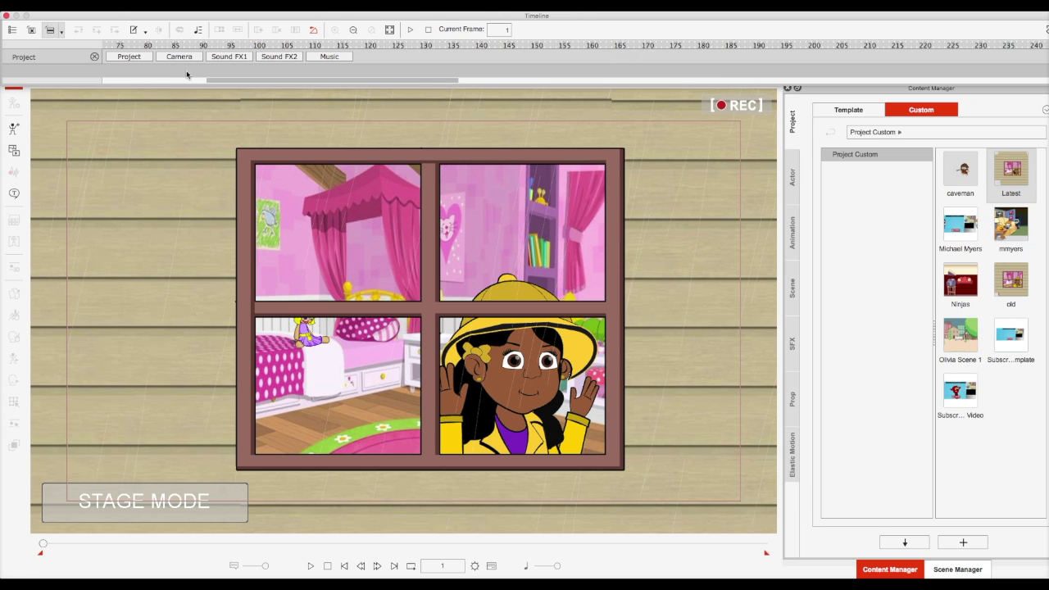
left_click_drag(238, 81, 107, 84)
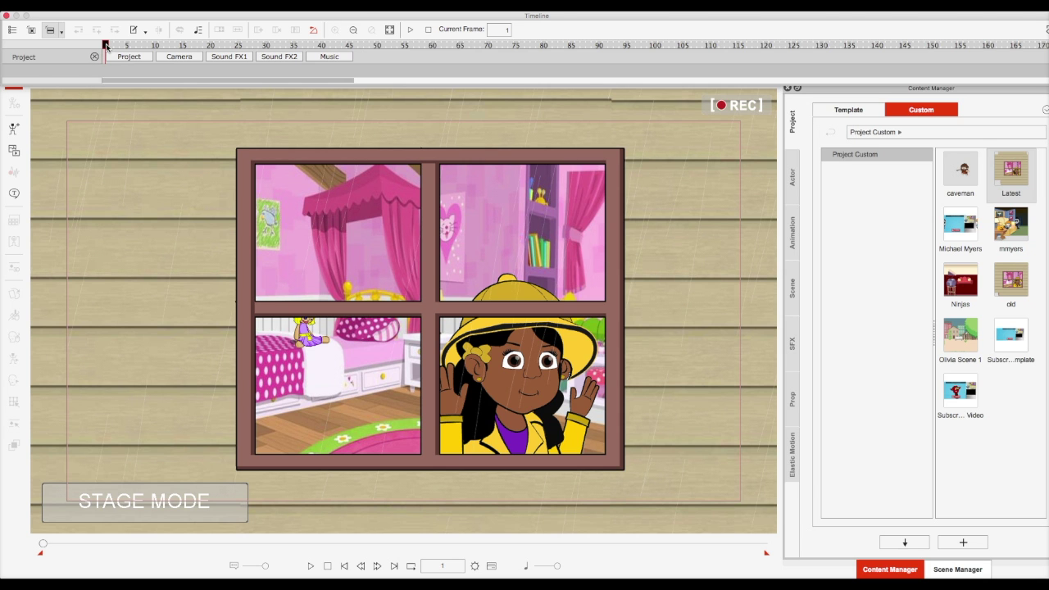
left_click_drag(105, 46, 358, 85)
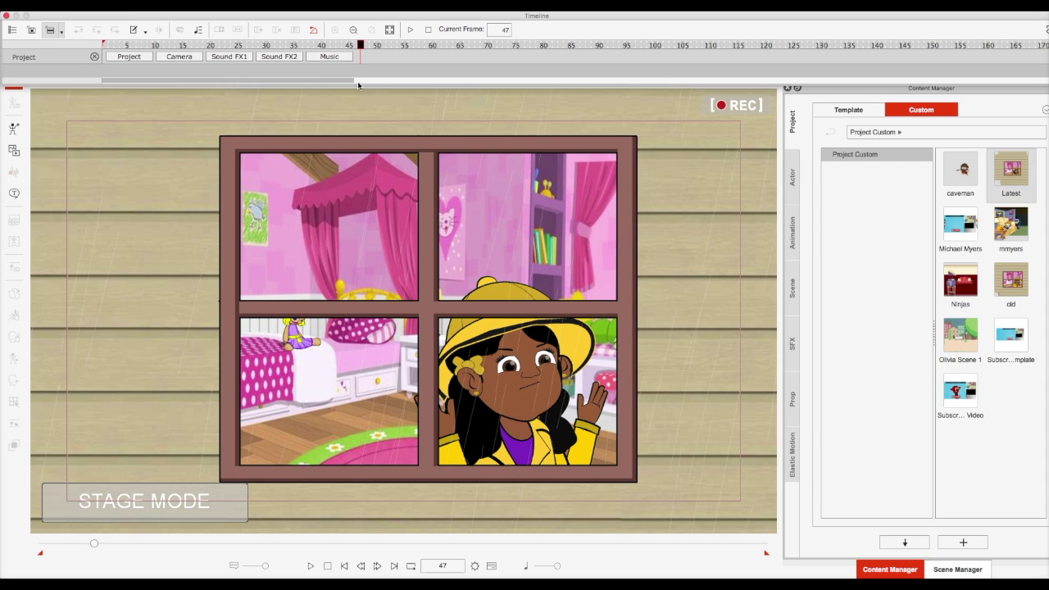
Step: Select Olivia and briefly open, then close, the Face Key Editor
left_click(528, 393)
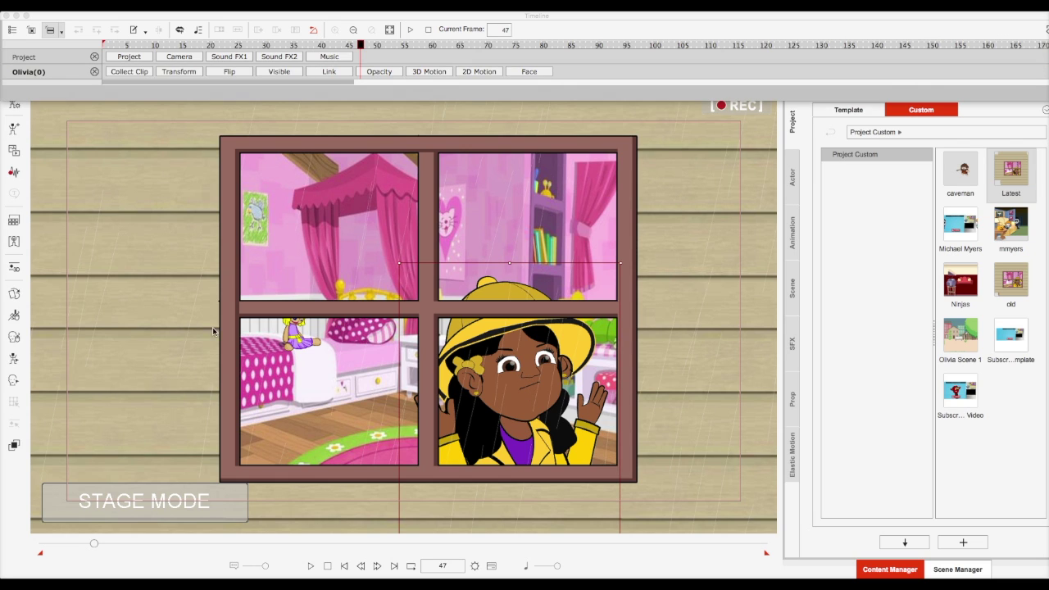
left_click(12, 381)
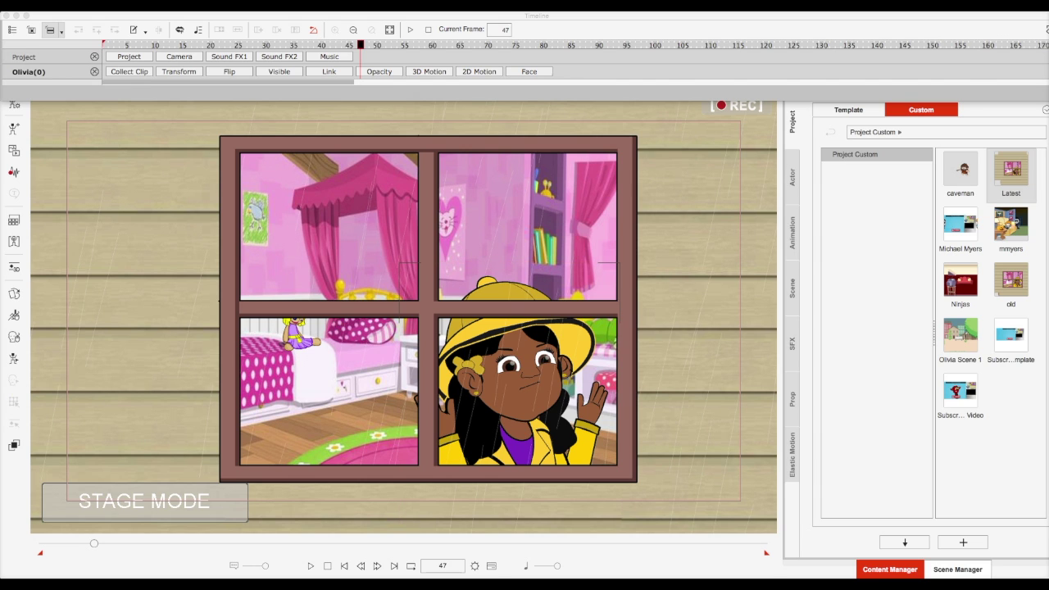
left_click_drag(185, 157, 741, 177)
left_click(633, 177)
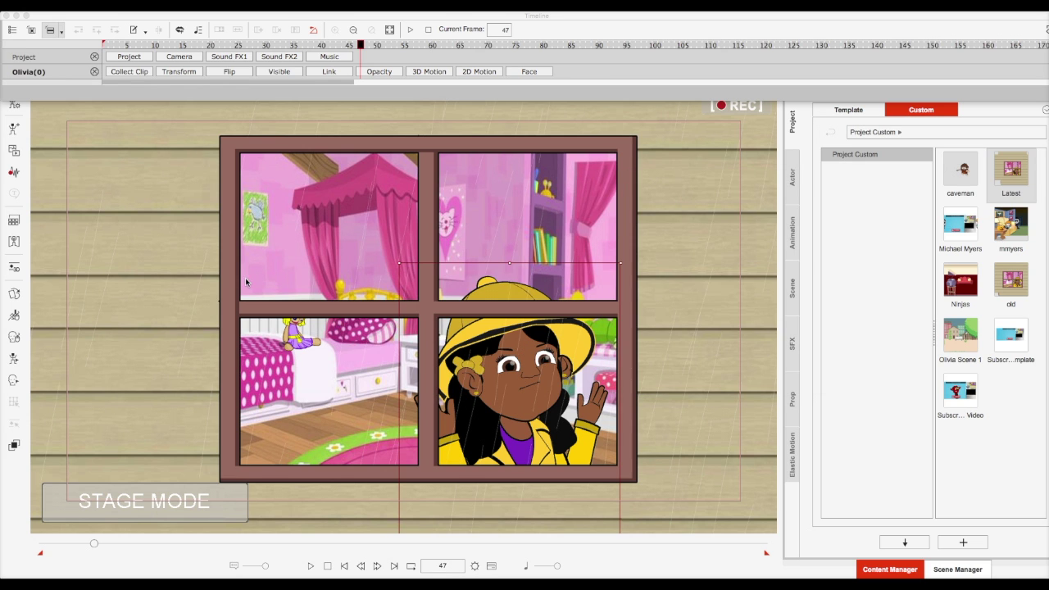
Step: Open Olivia's 2D Motion Key Editor in Deform face view, picking the nose and right eye
left_click(16, 360)
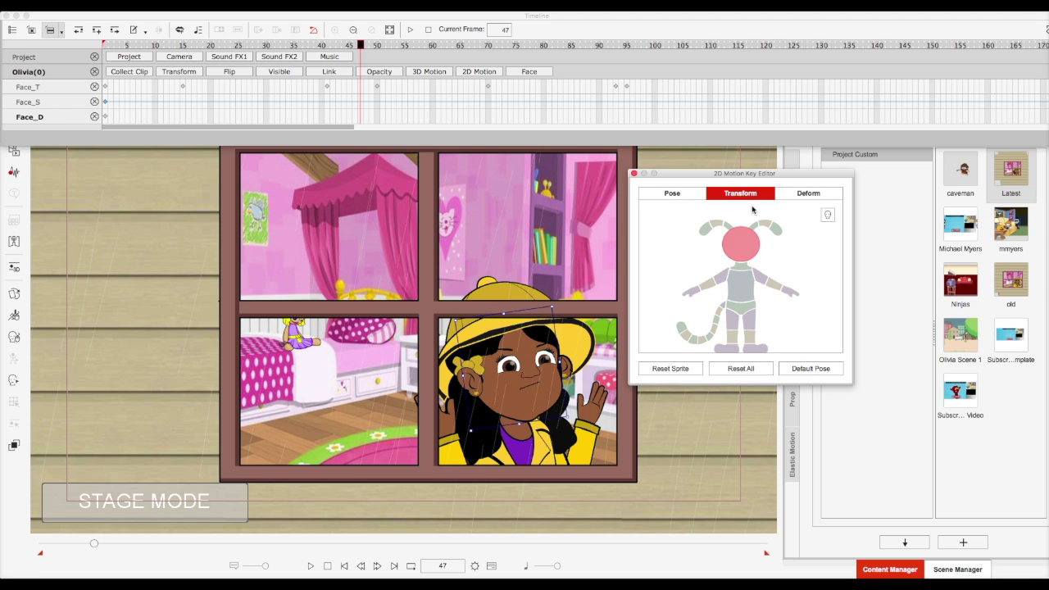
left_click(820, 197)
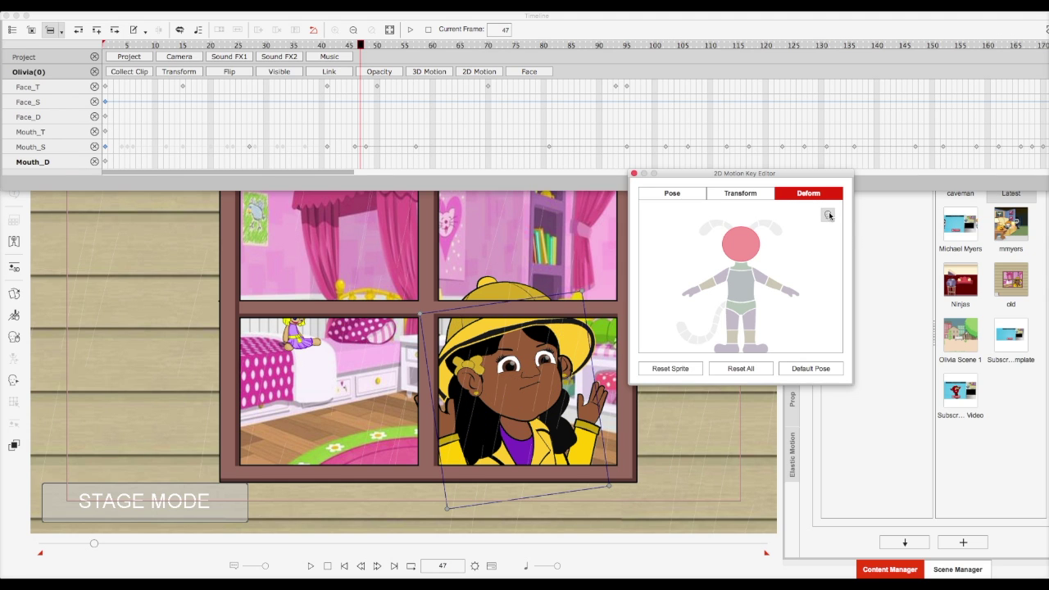
left_click(828, 216)
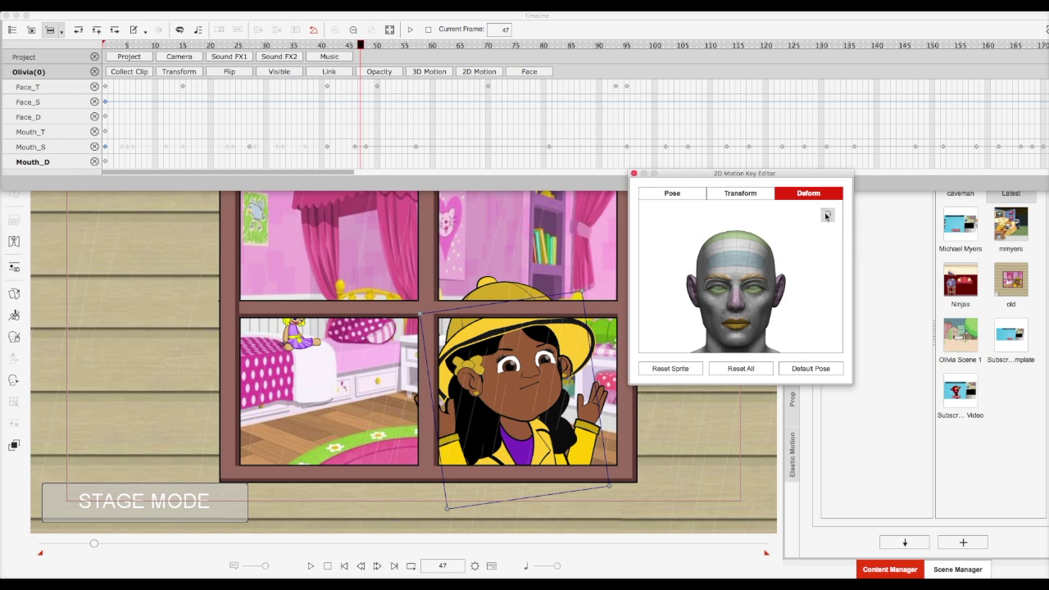
left_click(740, 304)
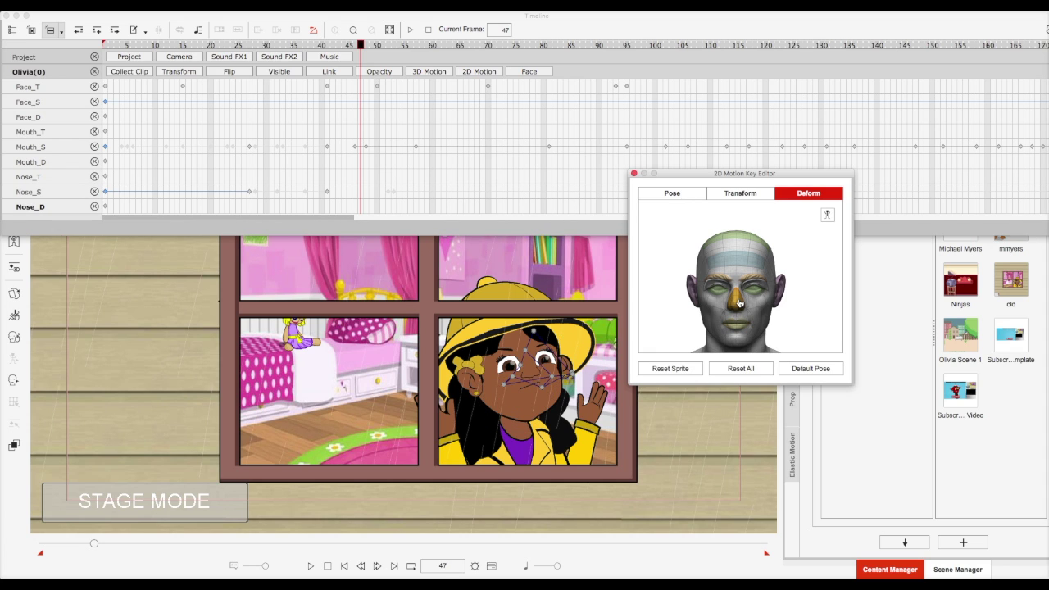
left_click(717, 290)
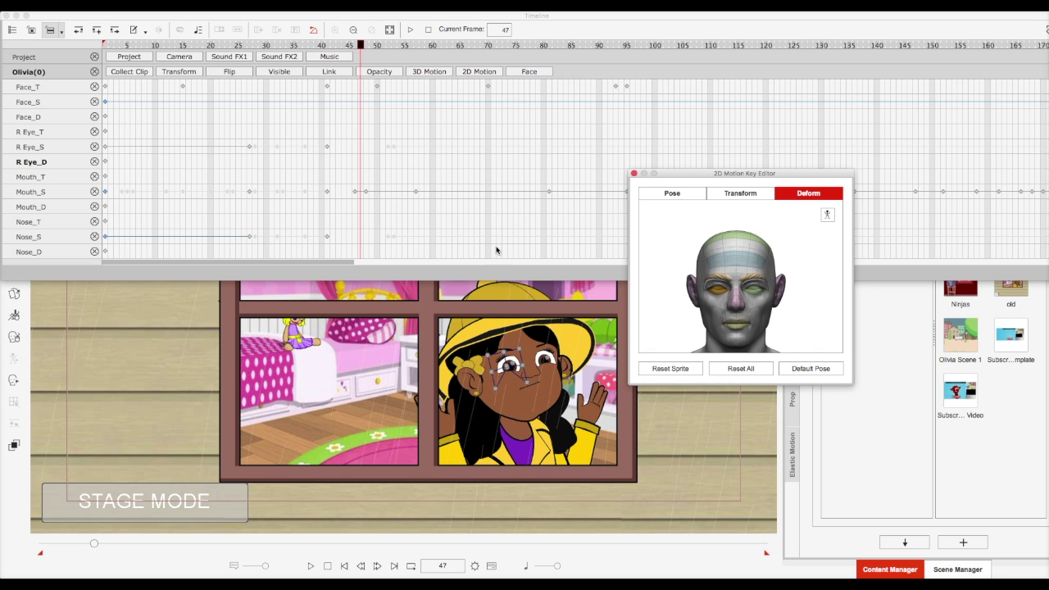
Step: Scrub Olivia's animation from frame 47 to frame 74 and nudge the Timeline window right
left_click_drag(362, 46, 402, 59)
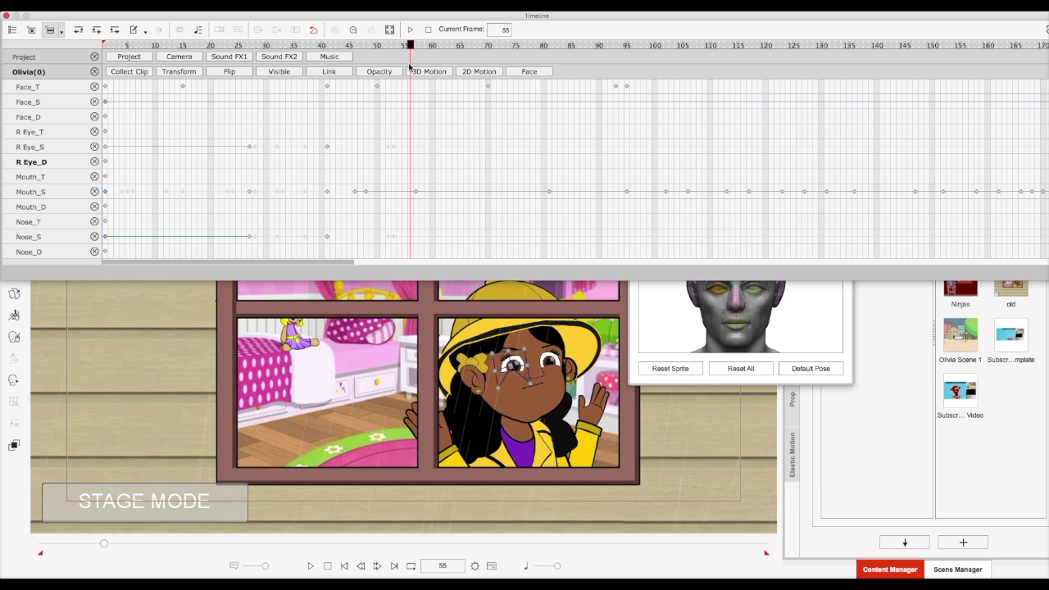
left_click_drag(410, 65, 508, 137)
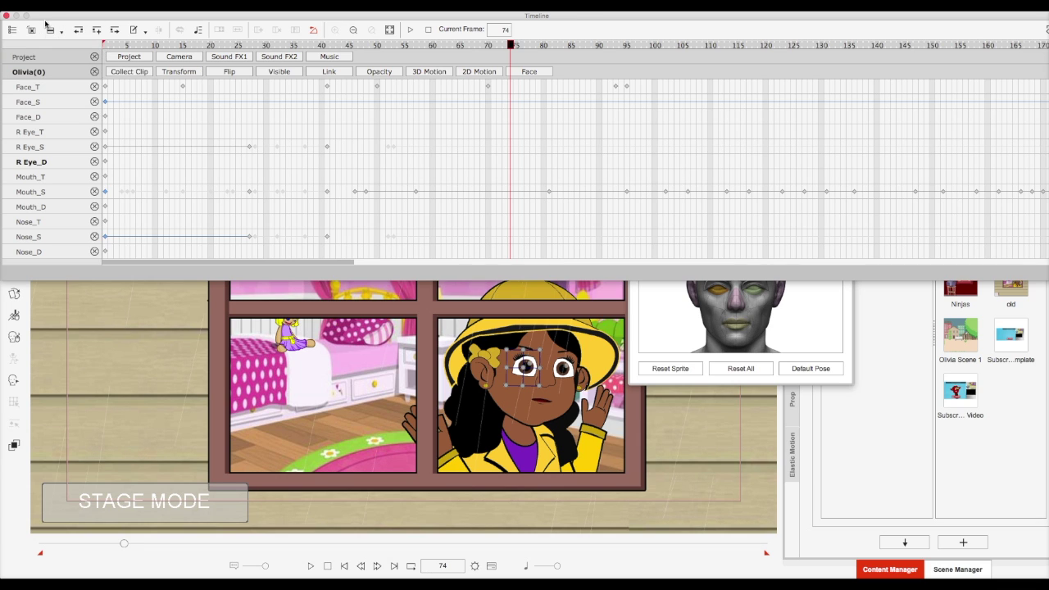
left_click_drag(55, 15, 80, 15)
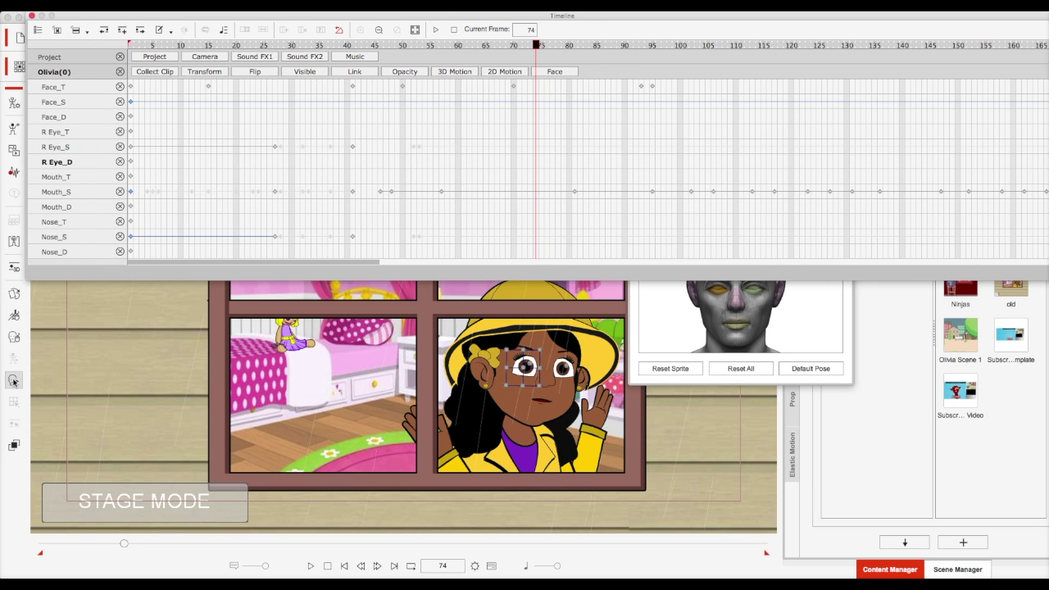
Step: Open Olivia's Face Key Editor and its Detail Settings, arranging both windows side by side
left_click(13, 381)
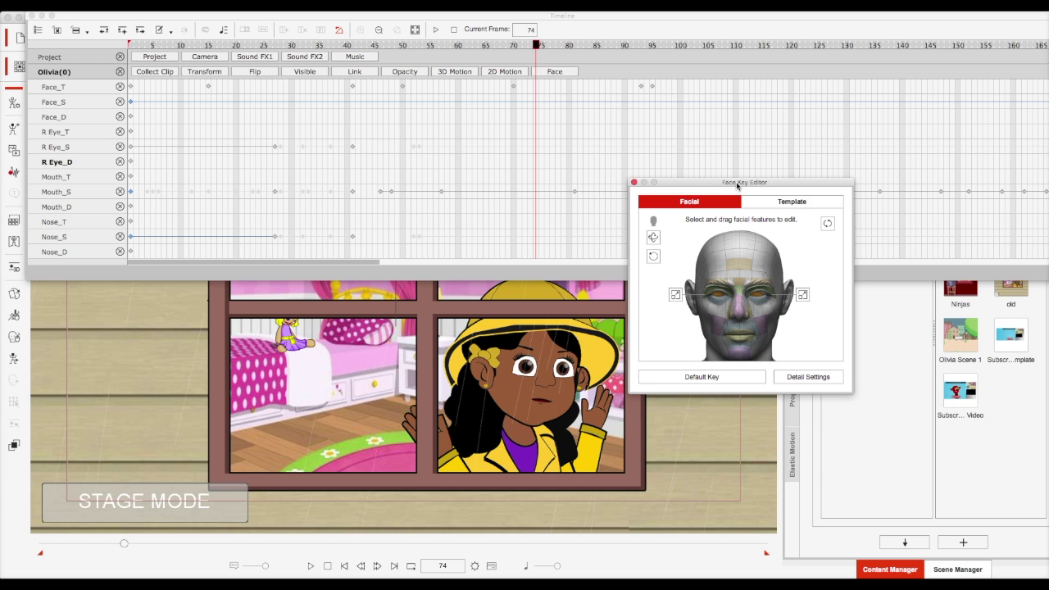
left_click_drag(738, 185, 152, 19)
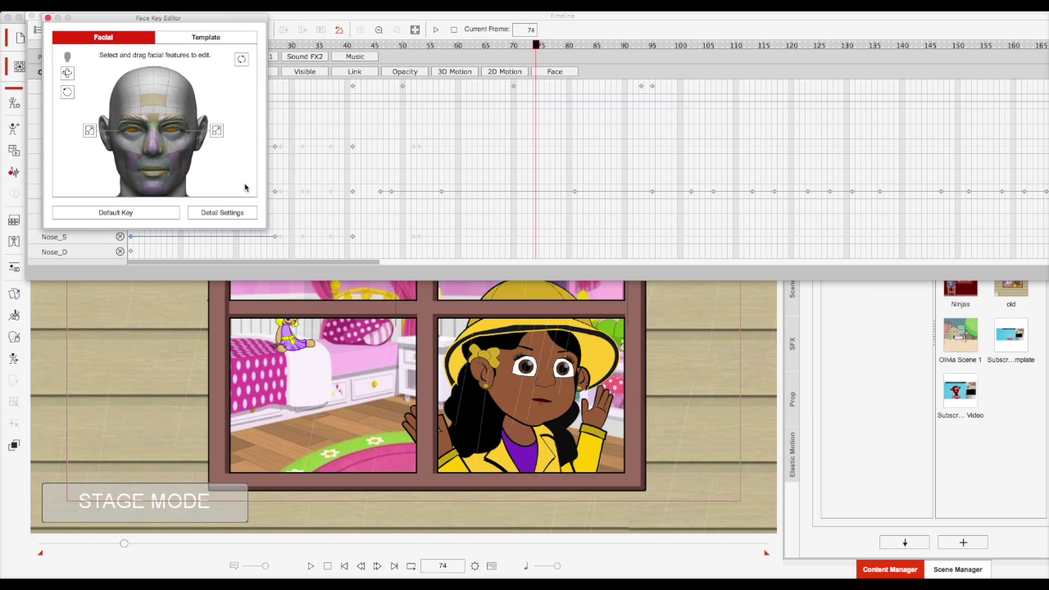
left_click(221, 215)
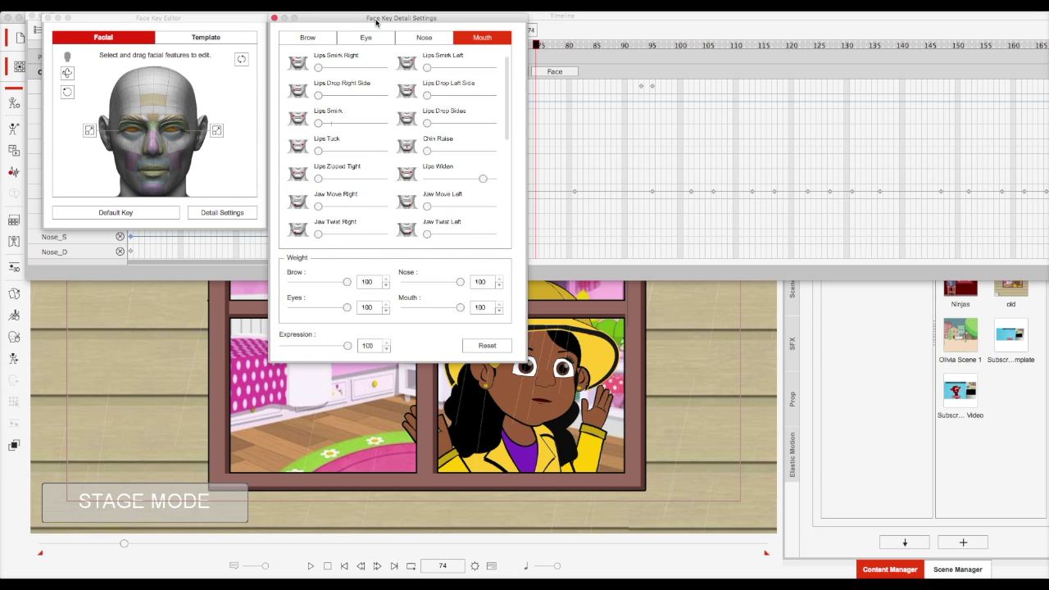
left_click_drag(376, 23, 150, 236)
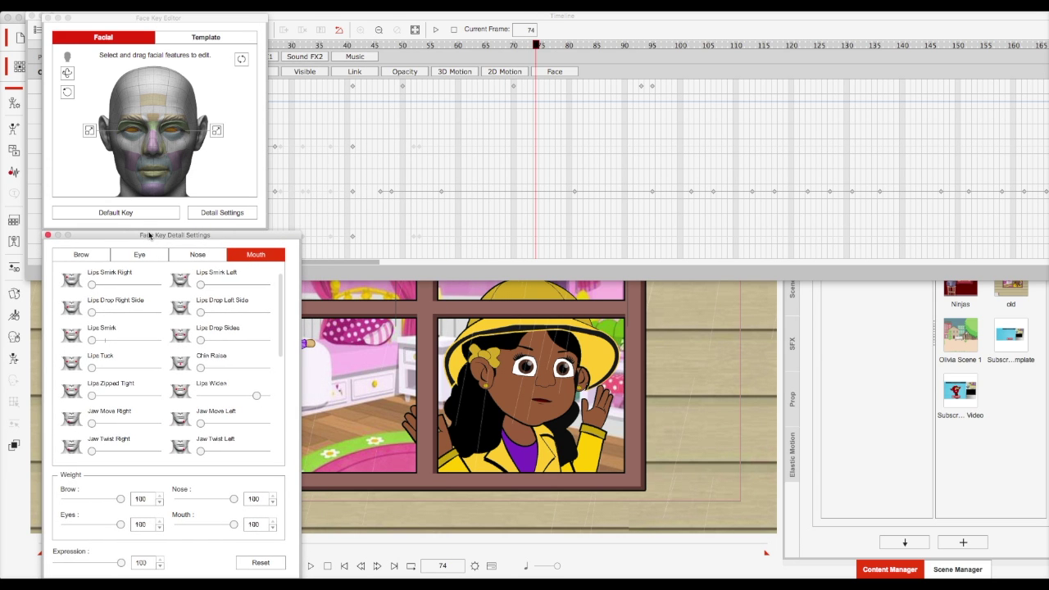
Step: Browse the Brow, Eye and Nose slider tabs, returning to the Mouth sliders
left_click(105, 255)
left_click(140, 255)
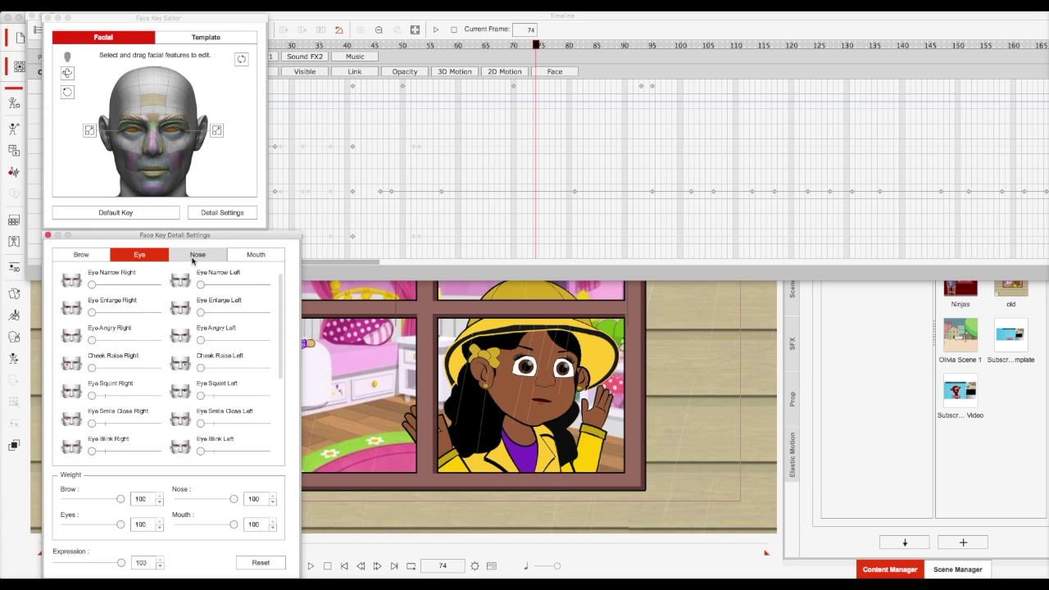
left_click(196, 257)
left_click(250, 256)
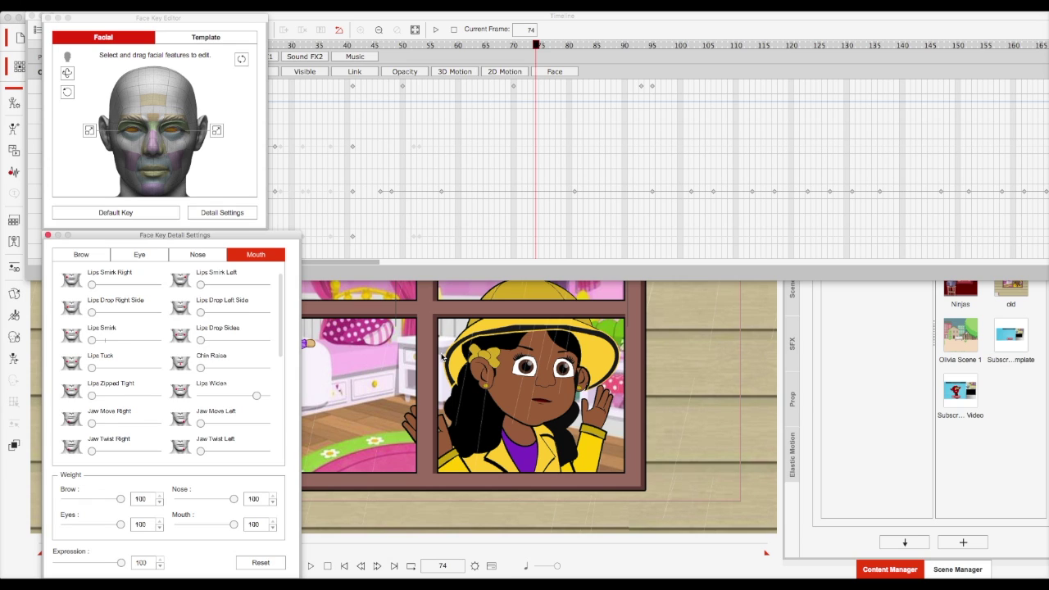
left_click(543, 405)
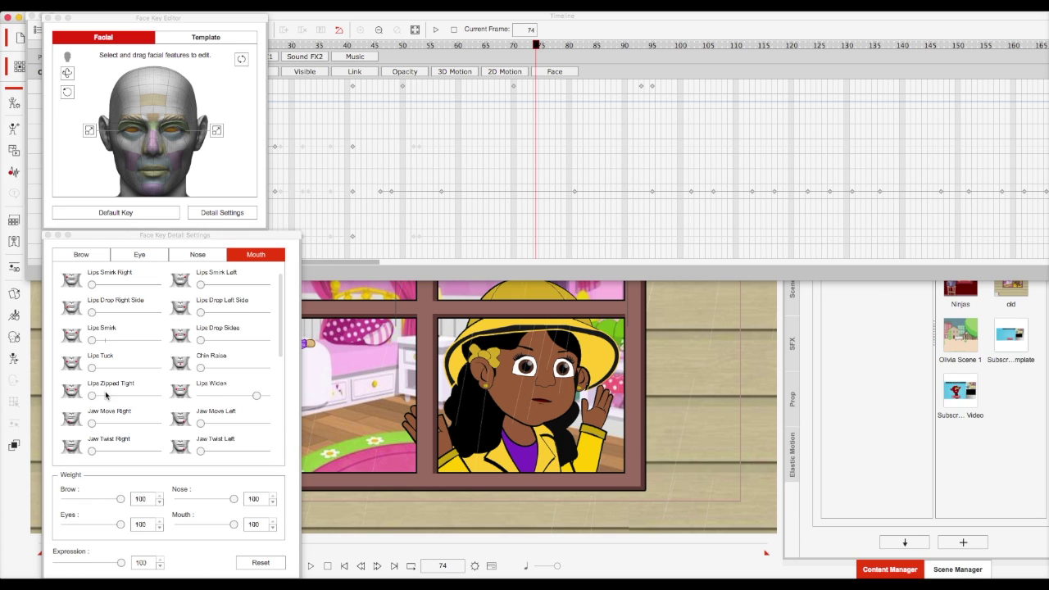
Step: Raise Lips Zipped Tight, undo a Chin Raise change, lower Lips Widen, then view the Nose sliders
left_click_drag(91, 396, 46, 402)
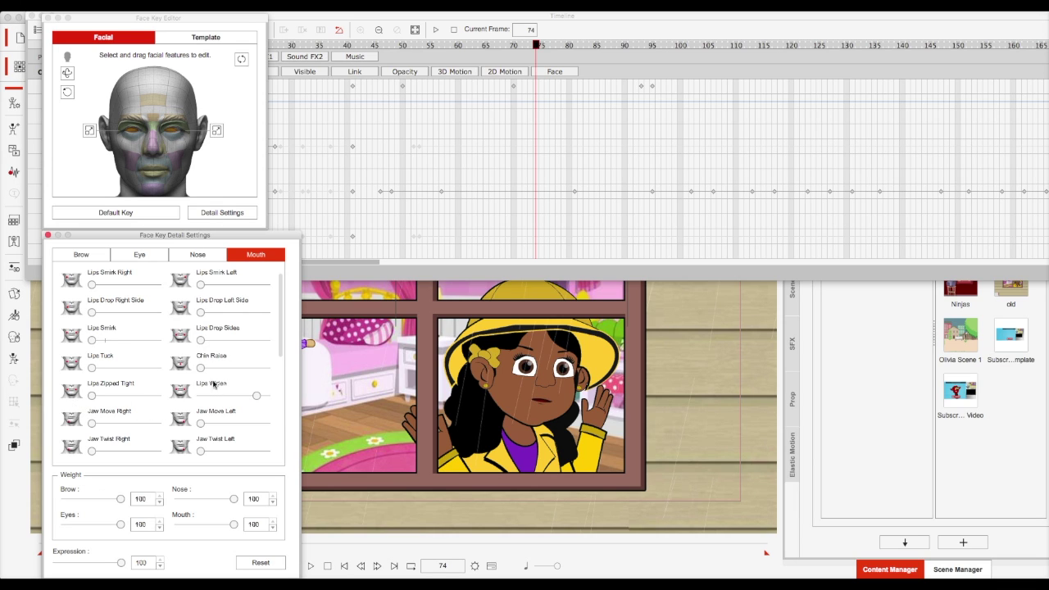
left_click_drag(201, 367, 213, 367)
key("super+z")
left_click_drag(257, 395, 251, 396)
left_click_drag(179, 398, 217, 392)
left_click_drag(209, 238, 172, 243)
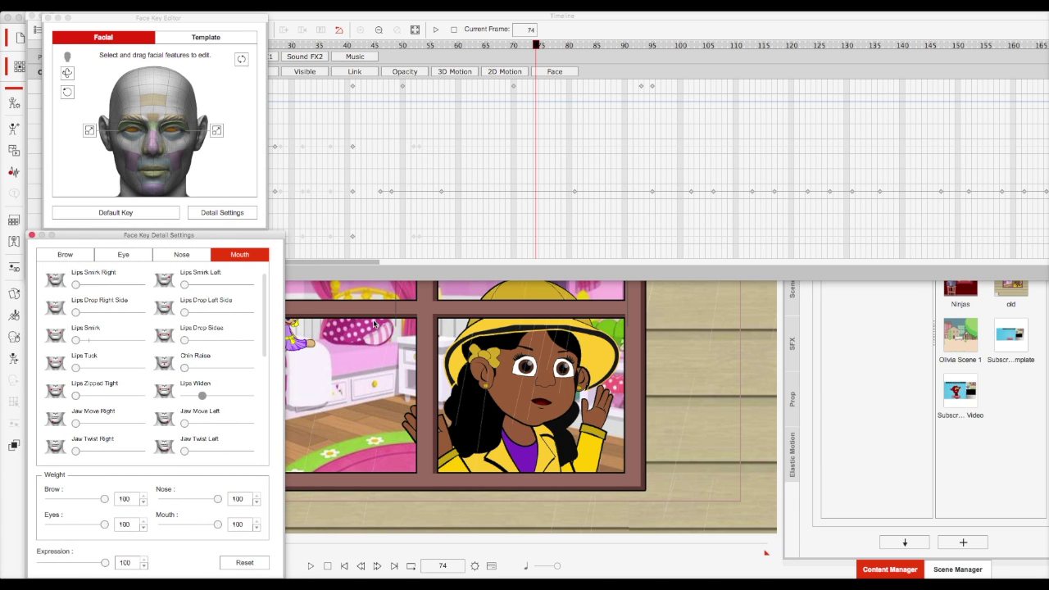
left_click(181, 260)
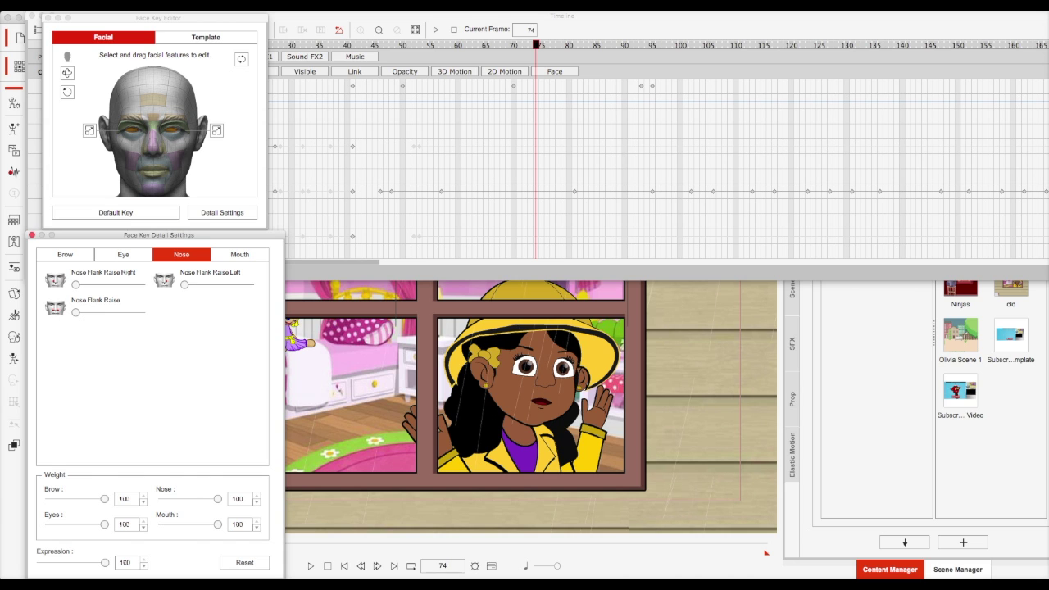
Step: Close the face key editors and scrub through Olivia's face deform keys to frame 112
left_click(48, 17)
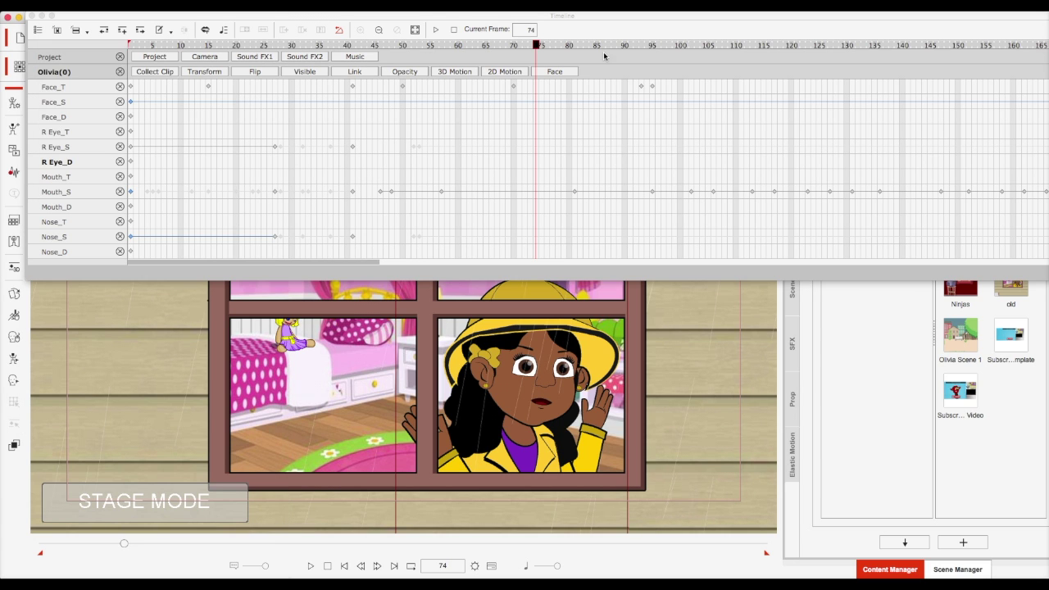
left_click_drag(536, 43, 164, 46)
left_click_drag(145, 84, 745, 76)
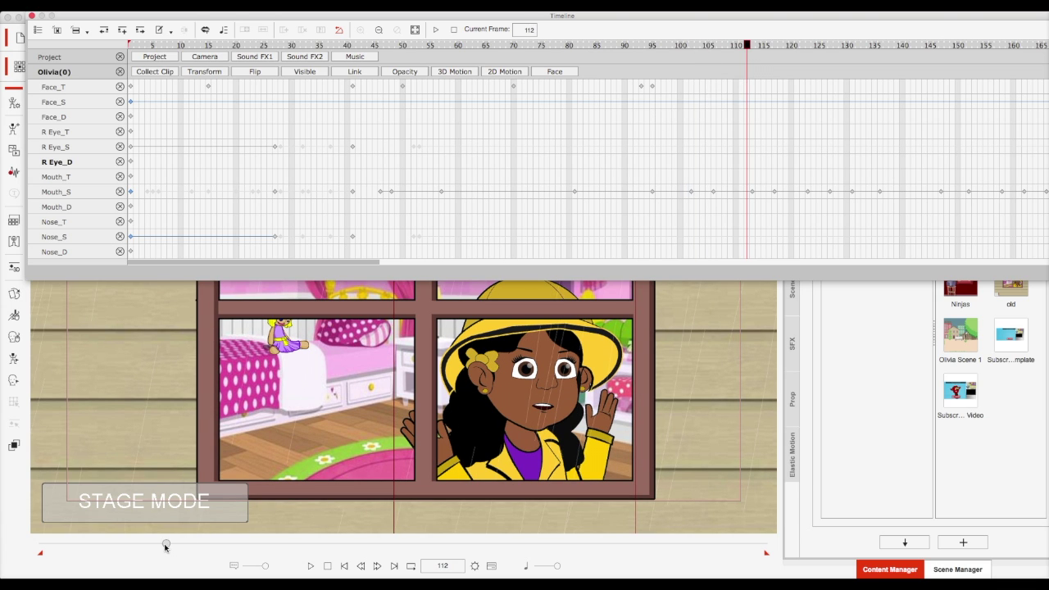
Step: Scrub the timeline back to frame 232 and select Lil Jay's lip key at frame 249
left_click_drag(165, 547, 305, 548)
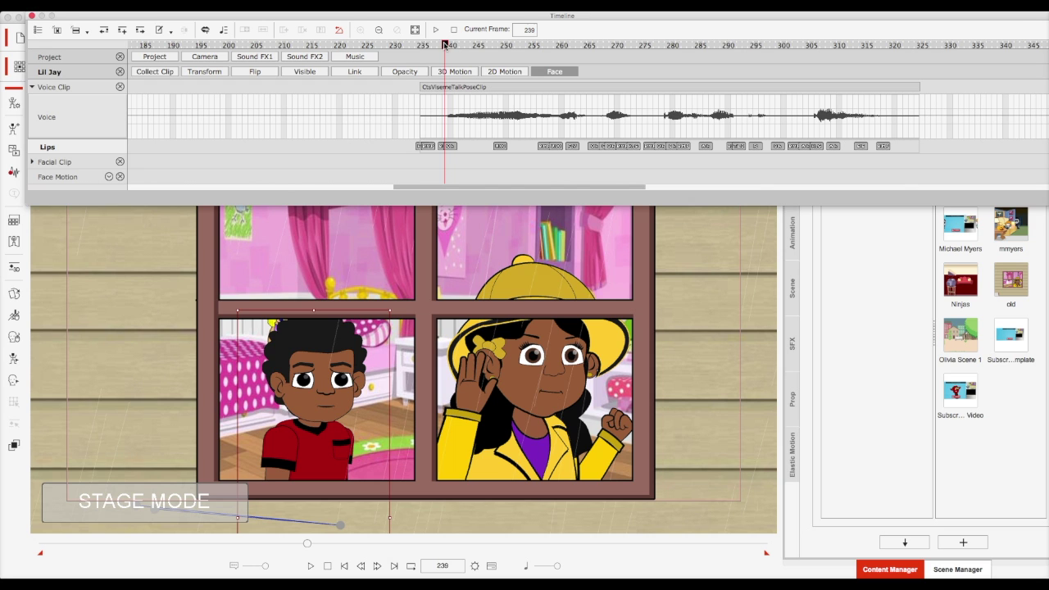
left_click_drag(445, 45, 518, 59)
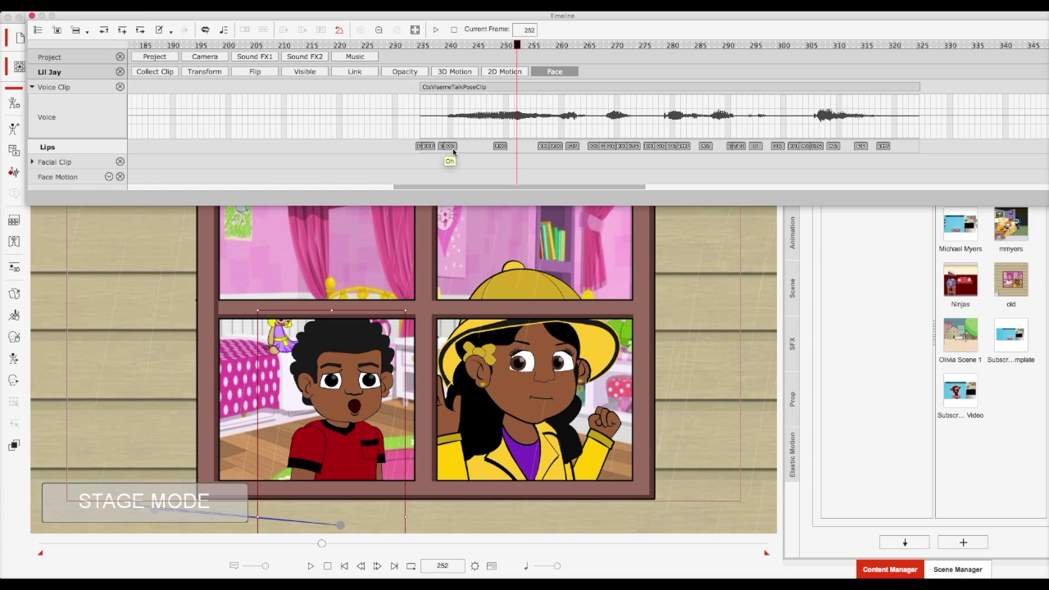
left_click(500, 147)
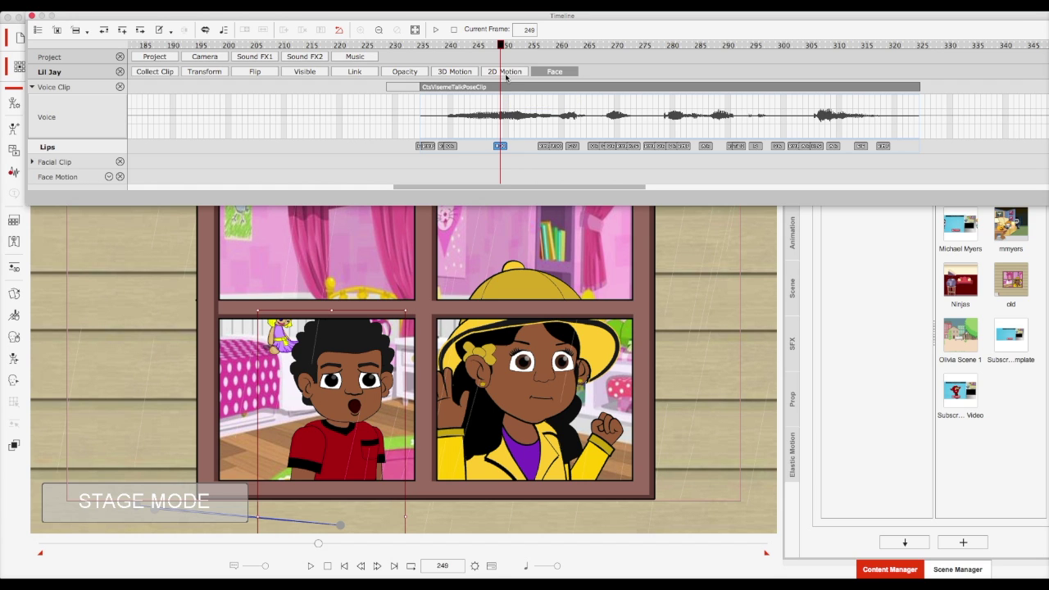
Step: In the Lips Editor, switch Lil Jay's lip key to Ch_J, then back to W_OO
double_click(502, 146)
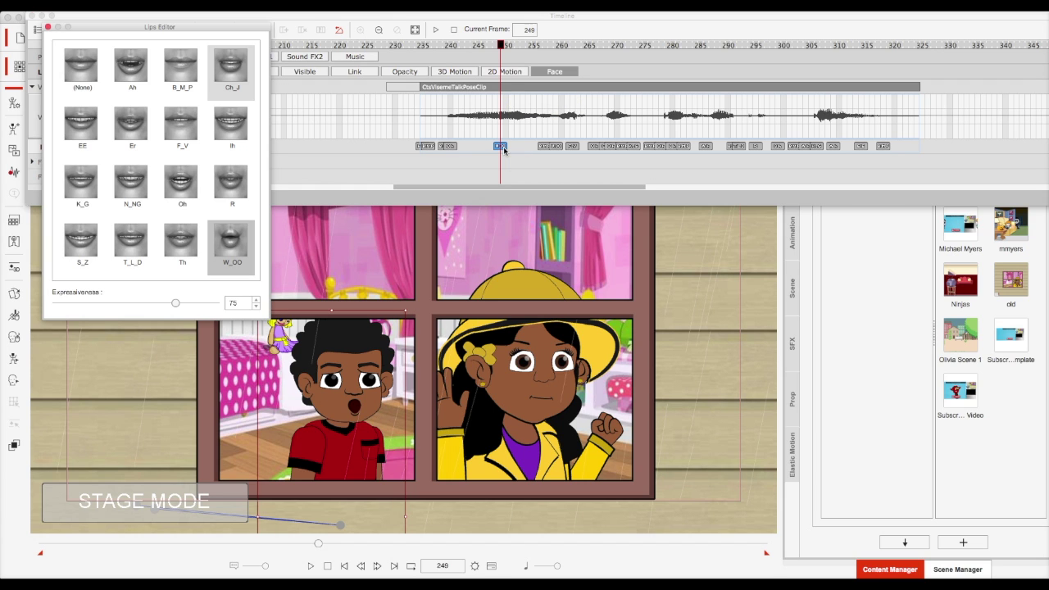
left_click_drag(157, 22, 143, 166)
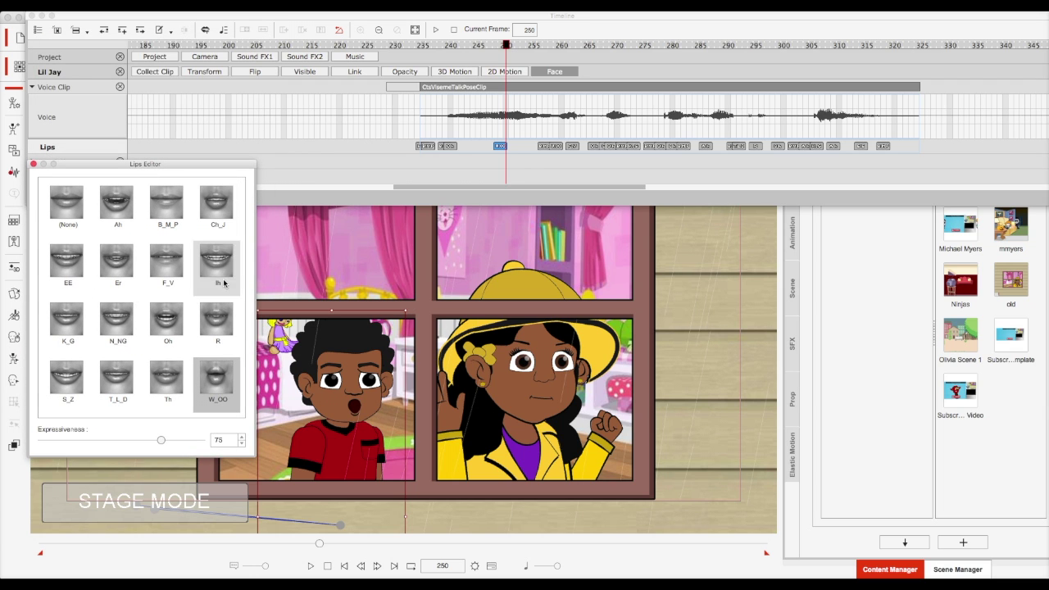
left_click(217, 205)
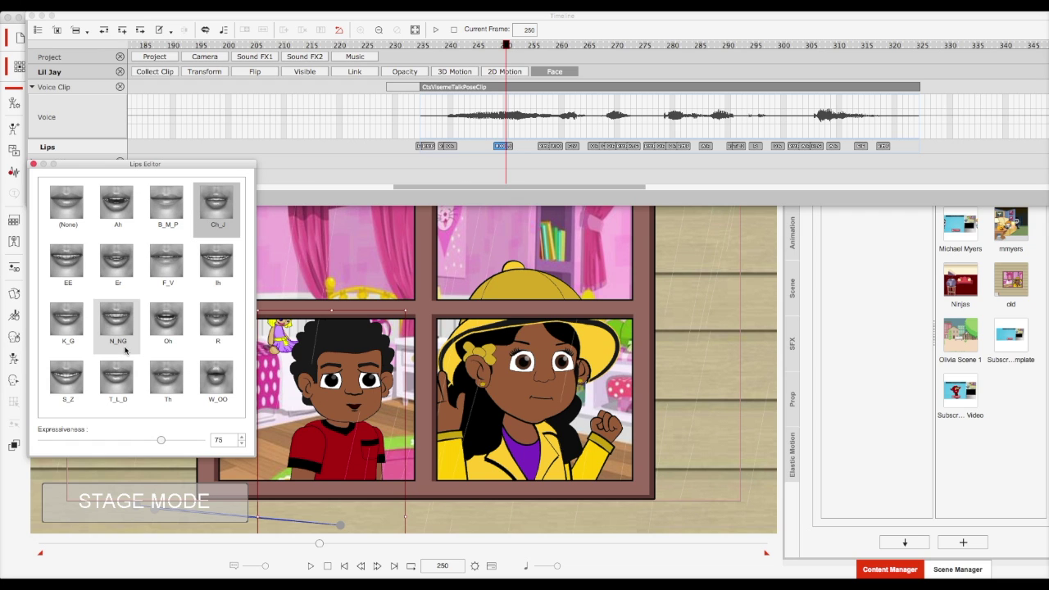
left_click(218, 379)
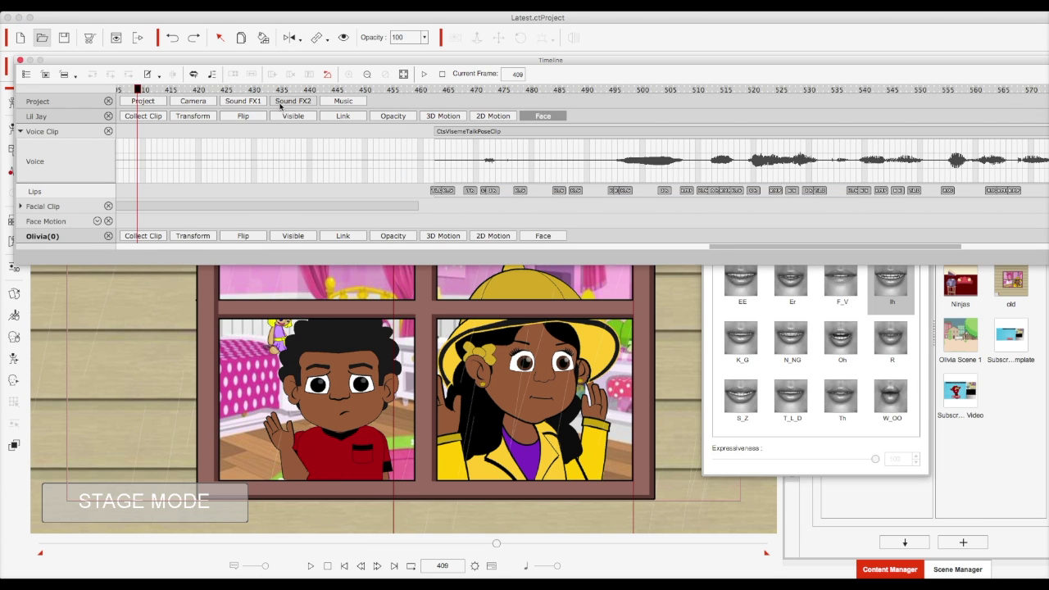
Step: Remove Lil Jay's tracks from the timeline and show Olivia's face tracks instead
left_click(504, 352)
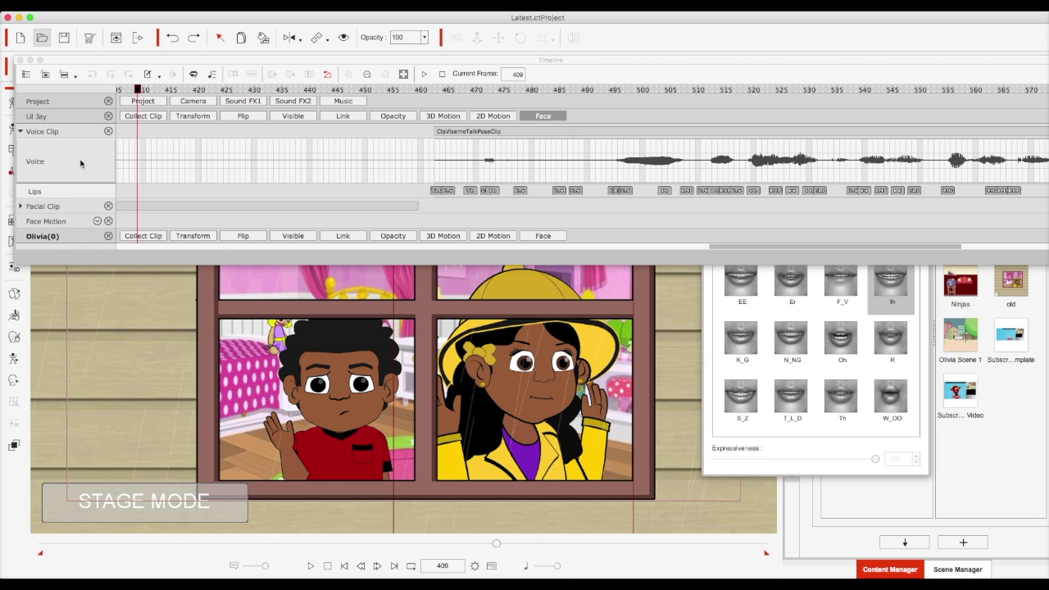
left_click(108, 117)
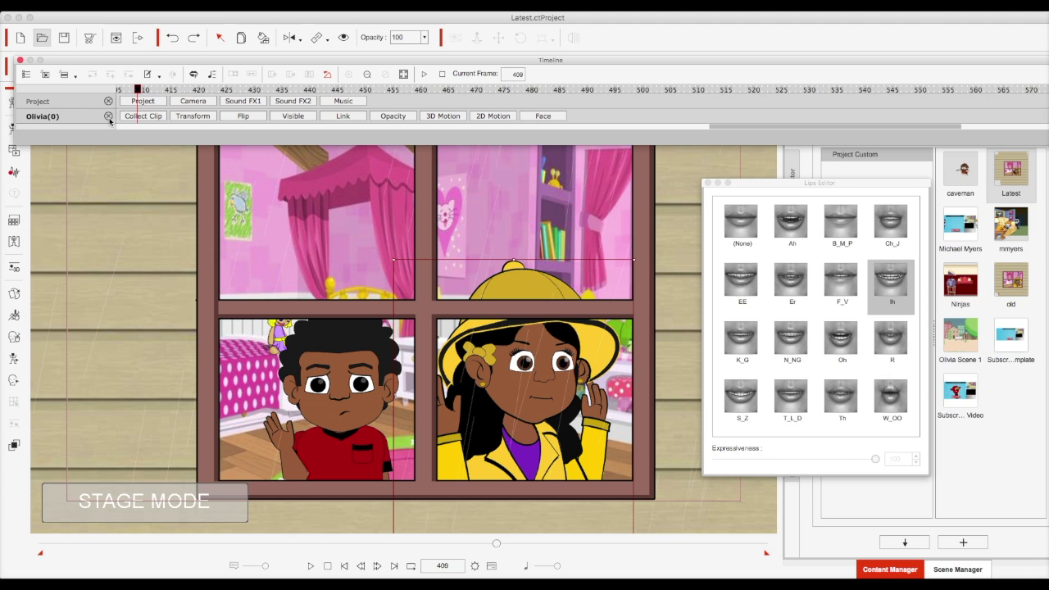
left_click(553, 119)
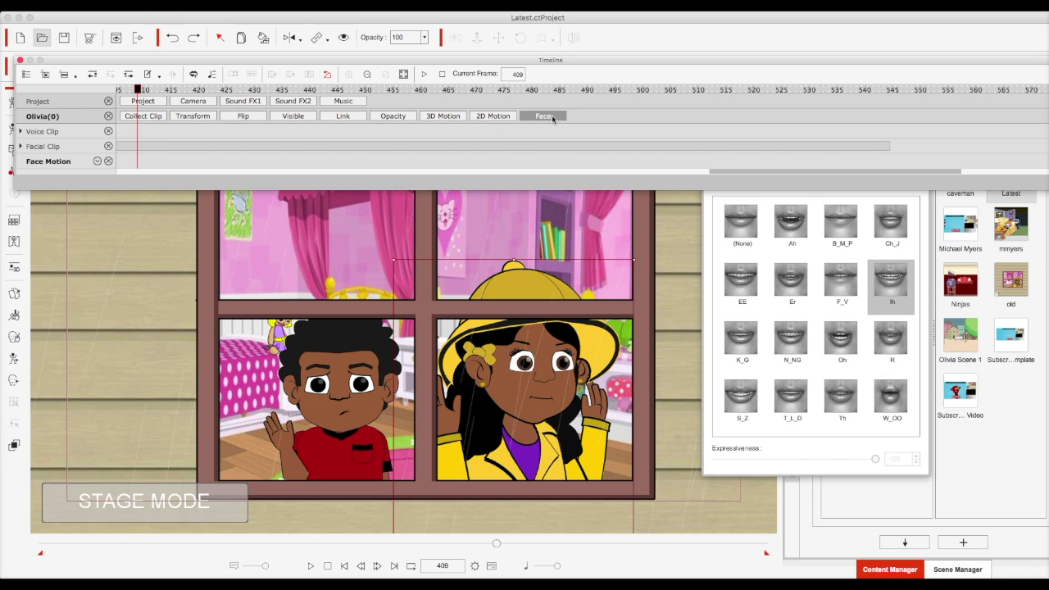
left_click(97, 161)
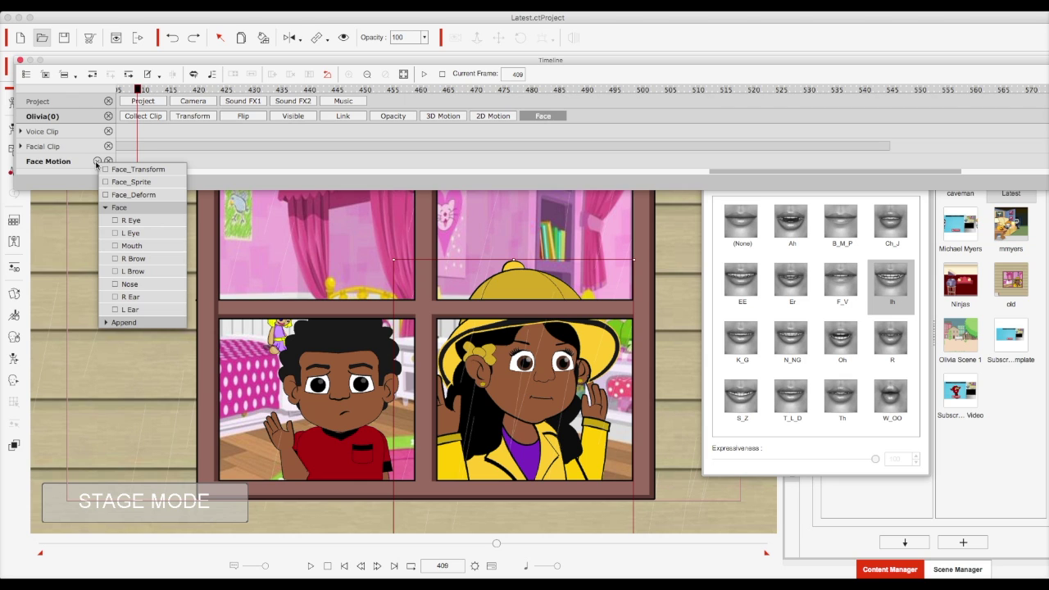
left_click(96, 163)
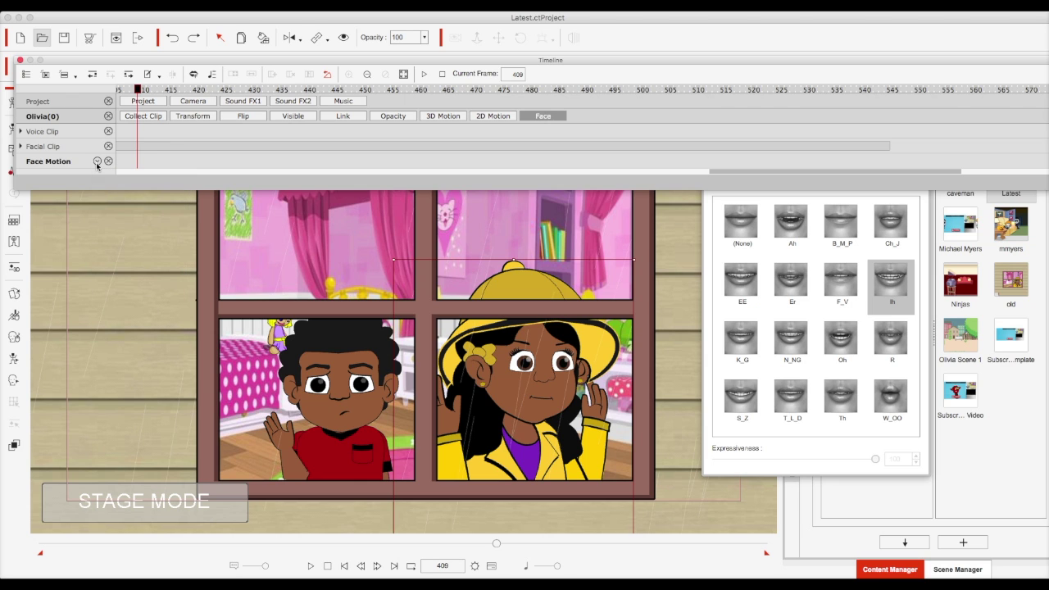
Step: Expand Olivia's Voice Clip and Facial Clip tracks and scroll toward her talk clip near frame 590
left_click(20, 132)
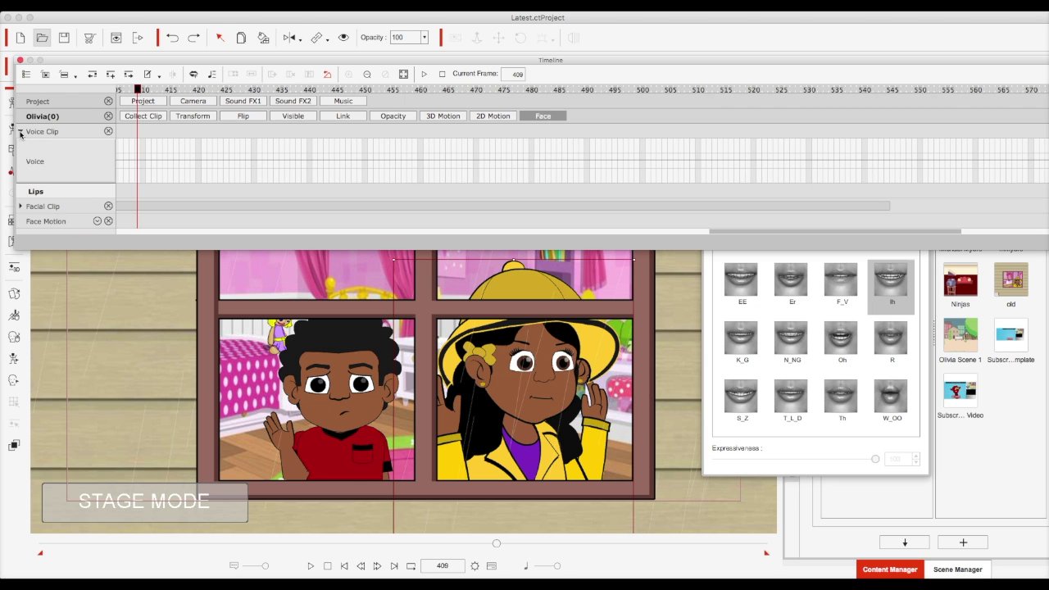
left_click(21, 206)
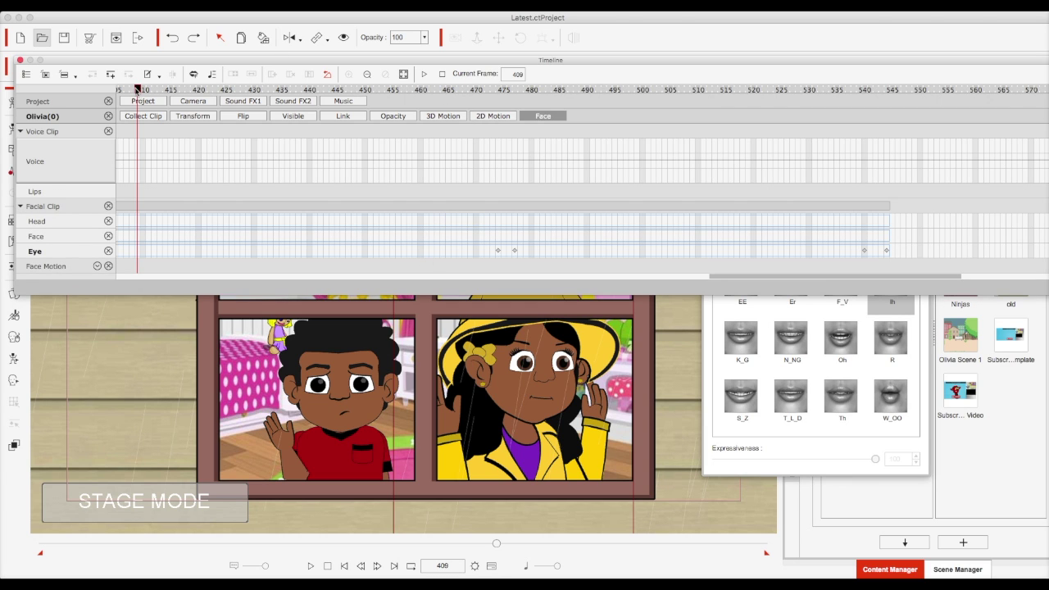
left_click_drag(138, 91, 321, 90)
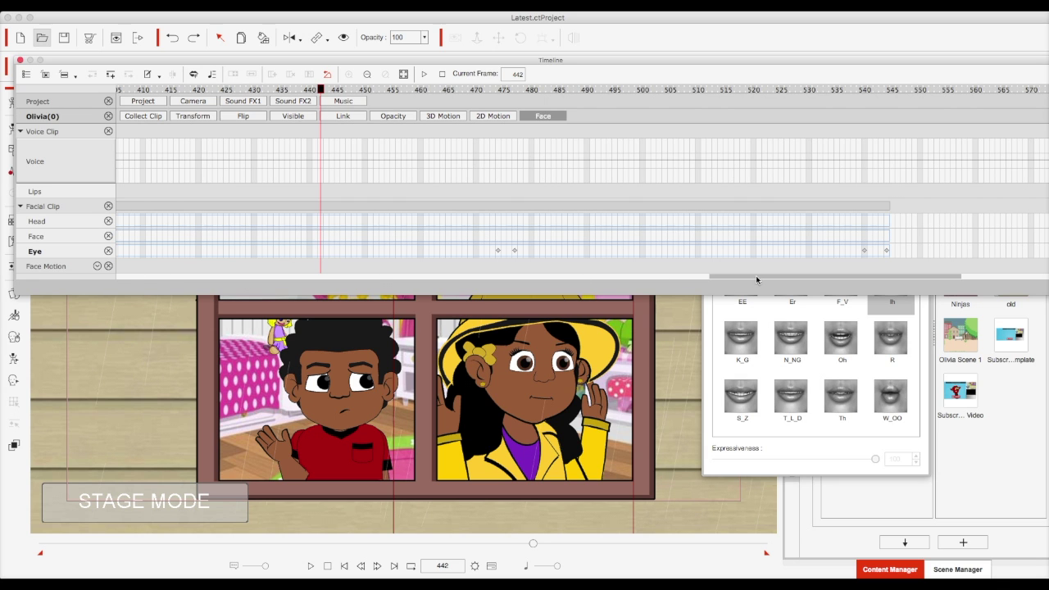
left_click_drag(757, 280, 893, 278)
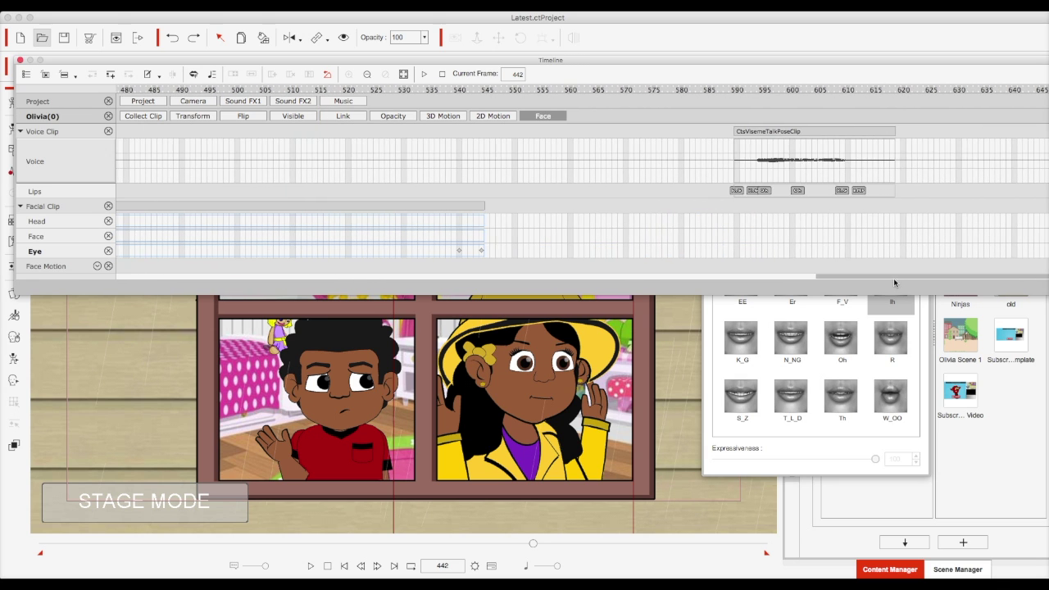
Step: Jump to frame 587, step between lip keys, then scrub Olivia's talk clip through to frame 617
left_click(720, 90)
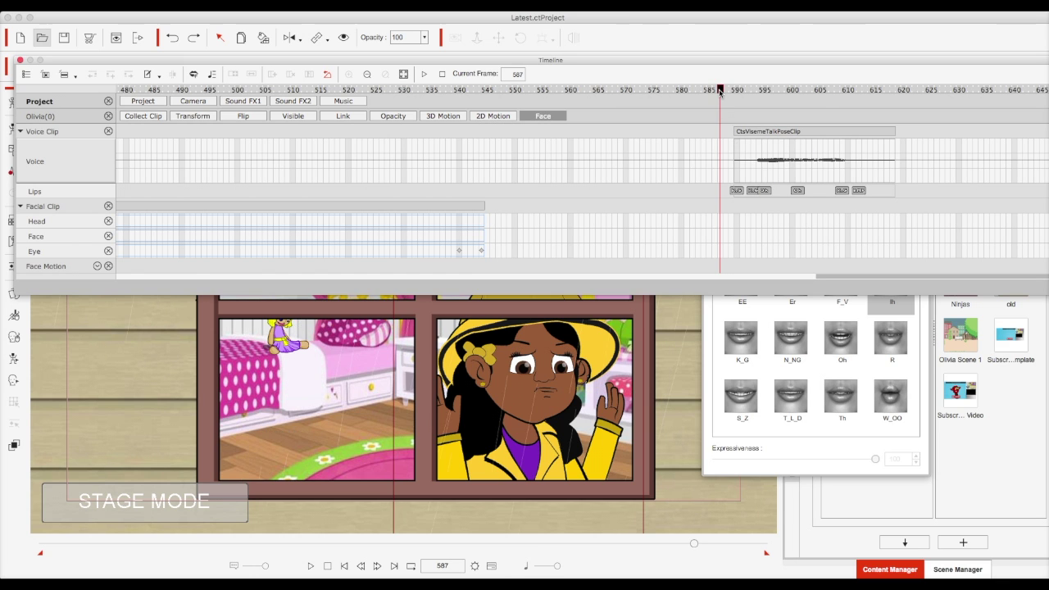
key("Right")
key("Right")
key("Right")
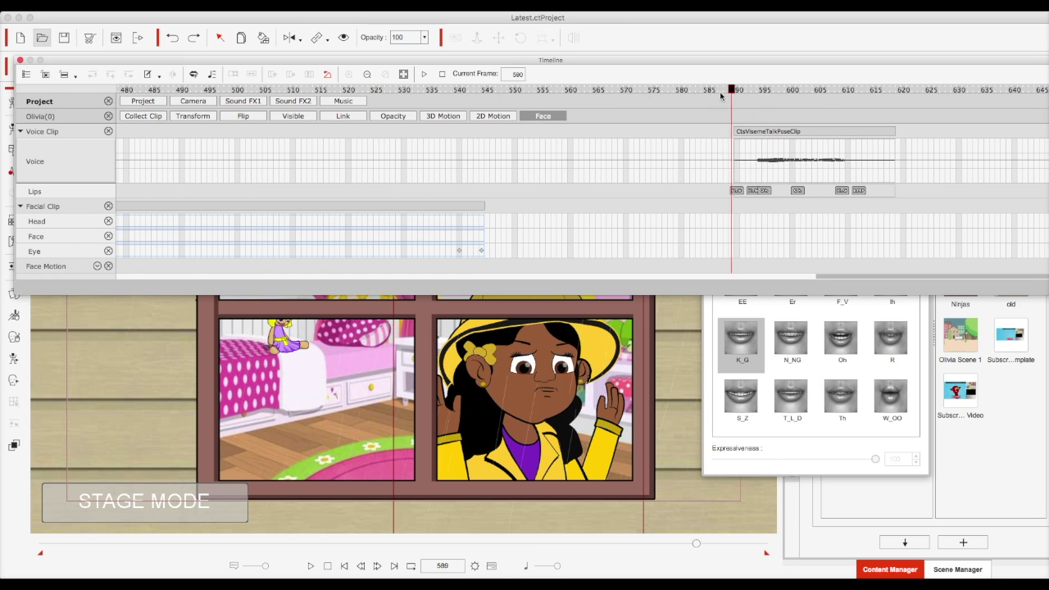
key("Left")
key("Left")
key("Left")
key("Left")
key("Left")
key("Left")
key("Left")
key("Left")
key("Left")
key("Left")
key("Left")
key("Left")
key("Left")
key("Left")
key("Left")
key("Left")
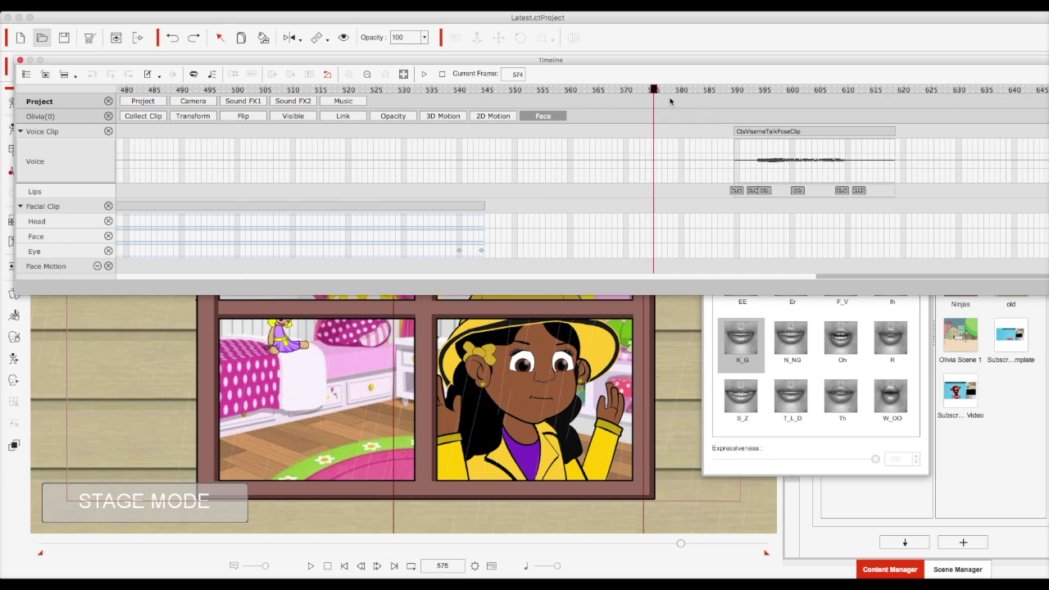
key("Right")
key("Right")
key("Right")
key("Right")
key("Right")
key("Right")
key("Right")
key("Right")
key("Right")
key("Right")
key("Right")
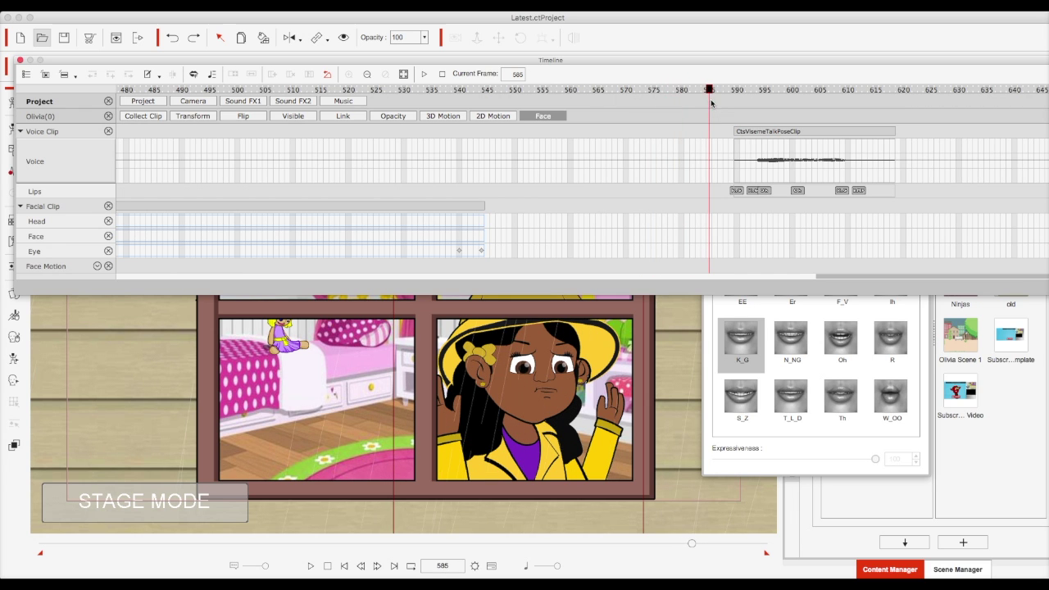
left_click_drag(711, 103, 764, 106)
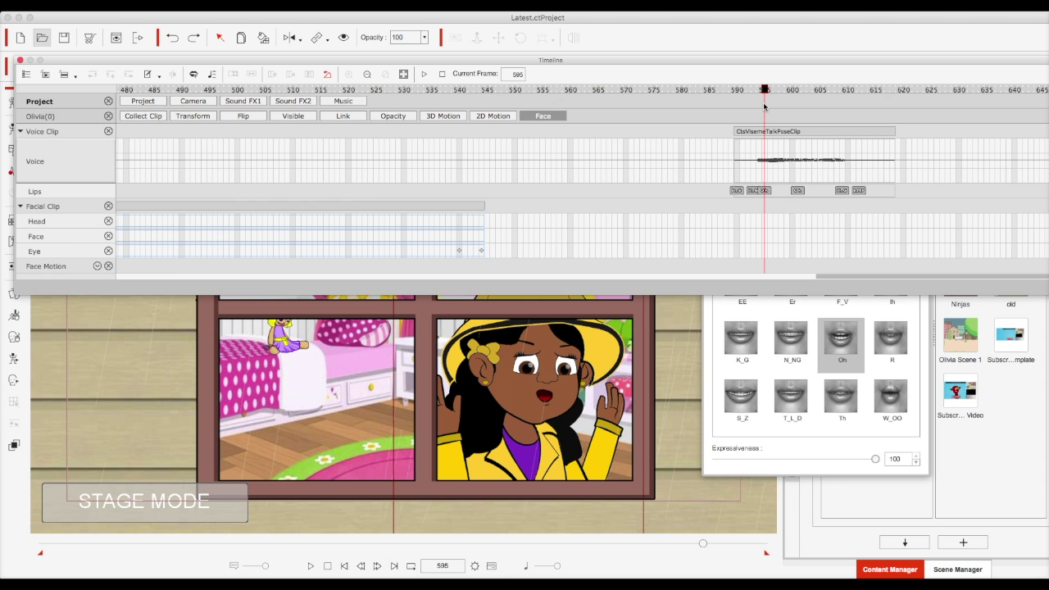
left_click_drag(764, 106, 849, 96)
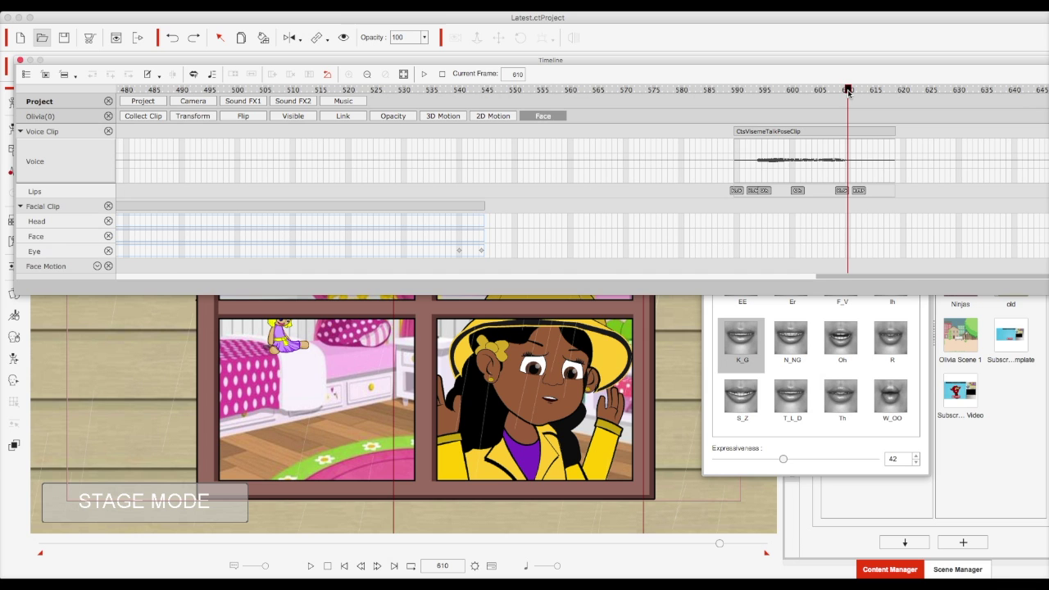
left_click_drag(849, 92, 889, 93)
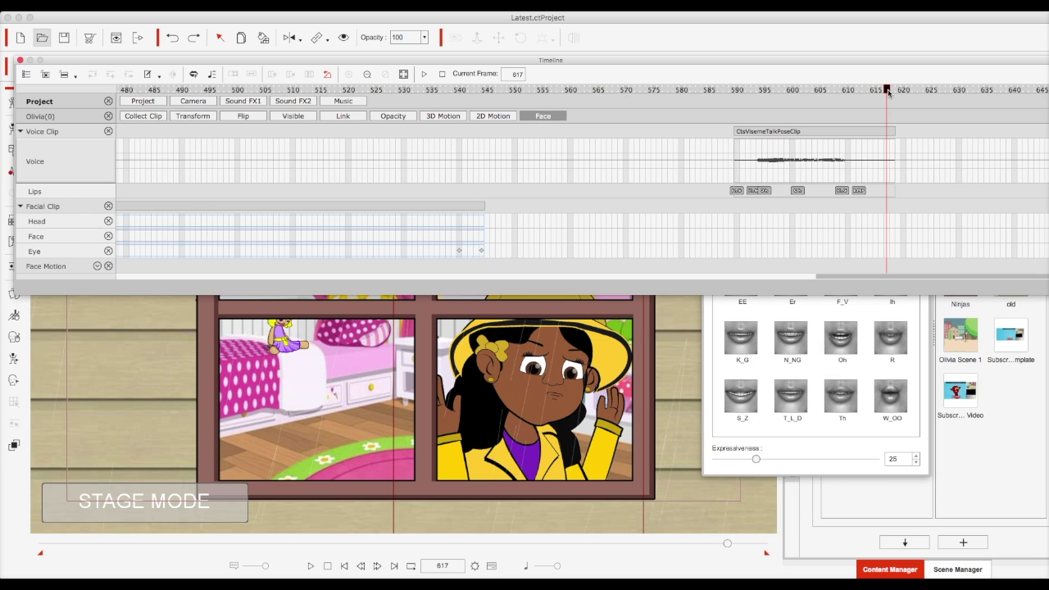